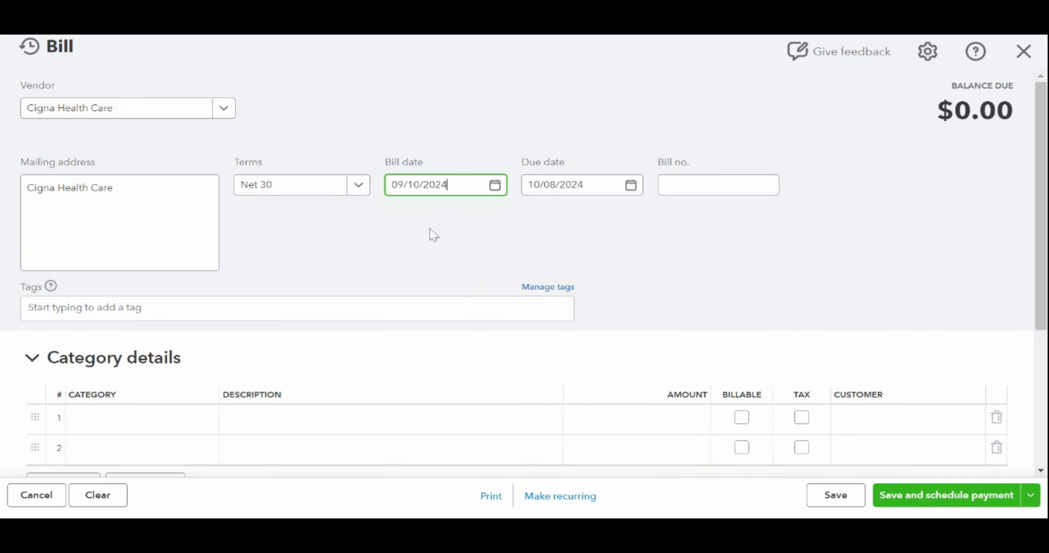
# Step: Check the due date 10/10/2024 in its calendar and fill the first category line with Insurance and an amount of 550
pyautogui.click(632, 187)
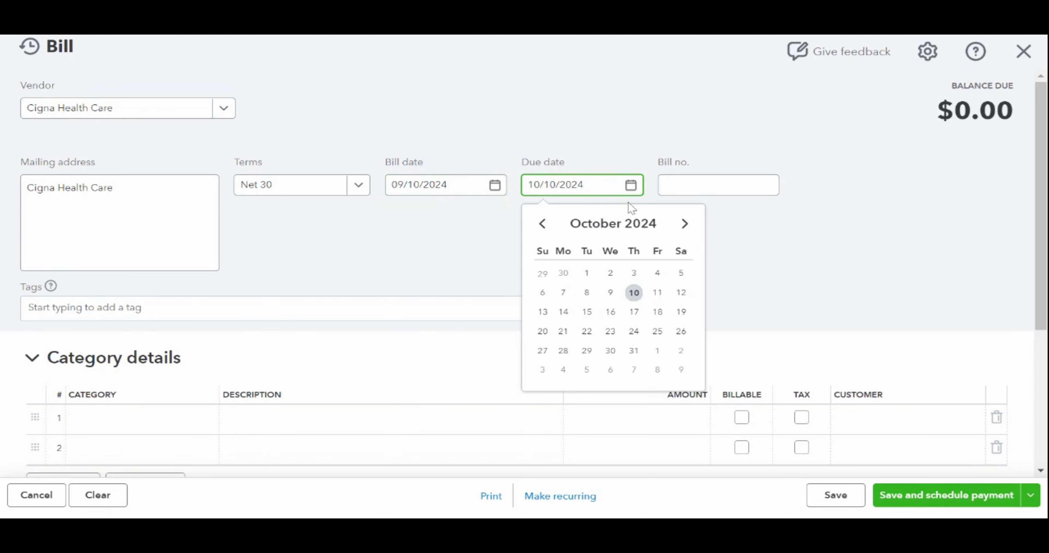
pyautogui.click(630, 185)
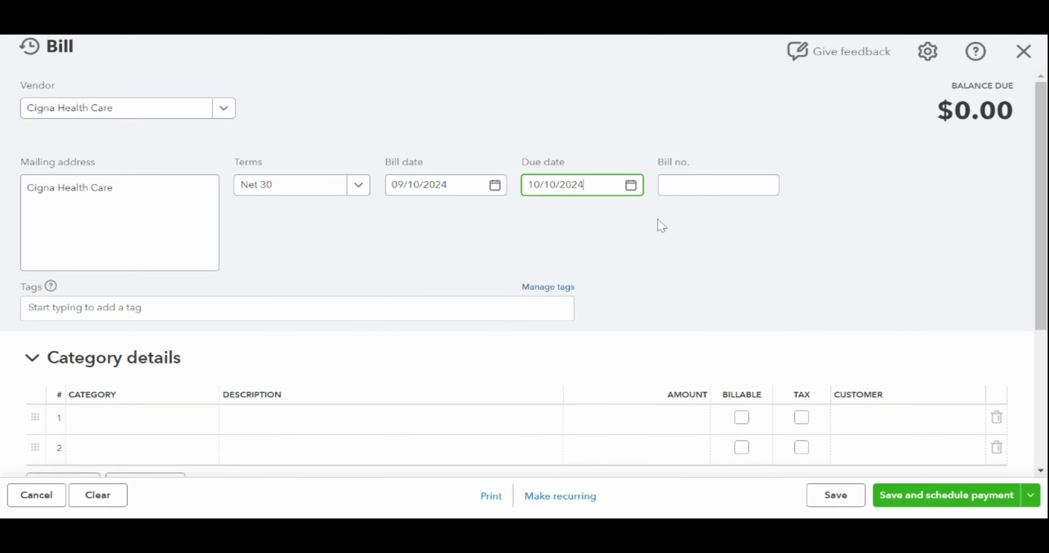
pyautogui.scroll(-2, 430, 260)
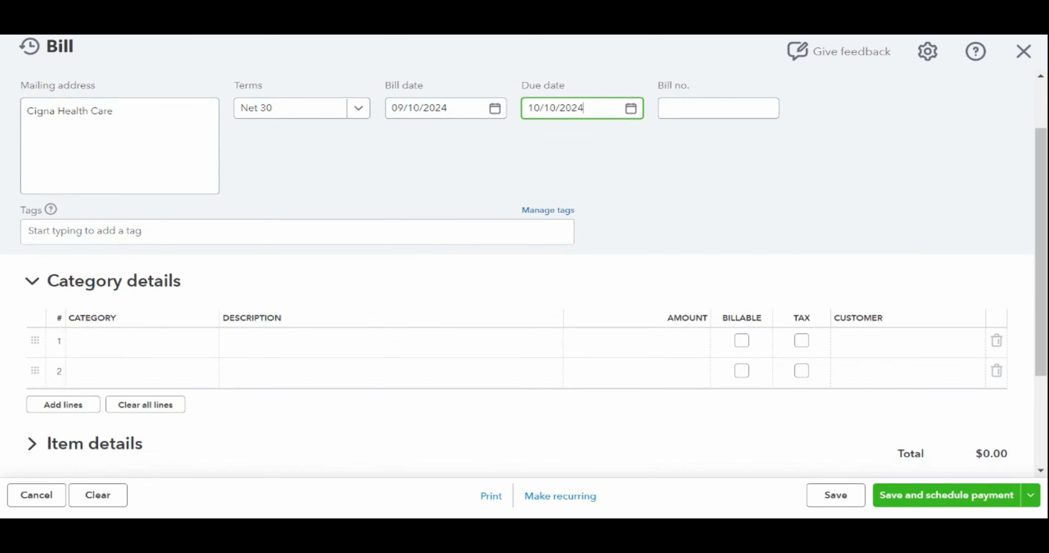
pyautogui.scroll(-2, 429, 261)
pyautogui.click(428, 263)
pyautogui.click(188, 271)
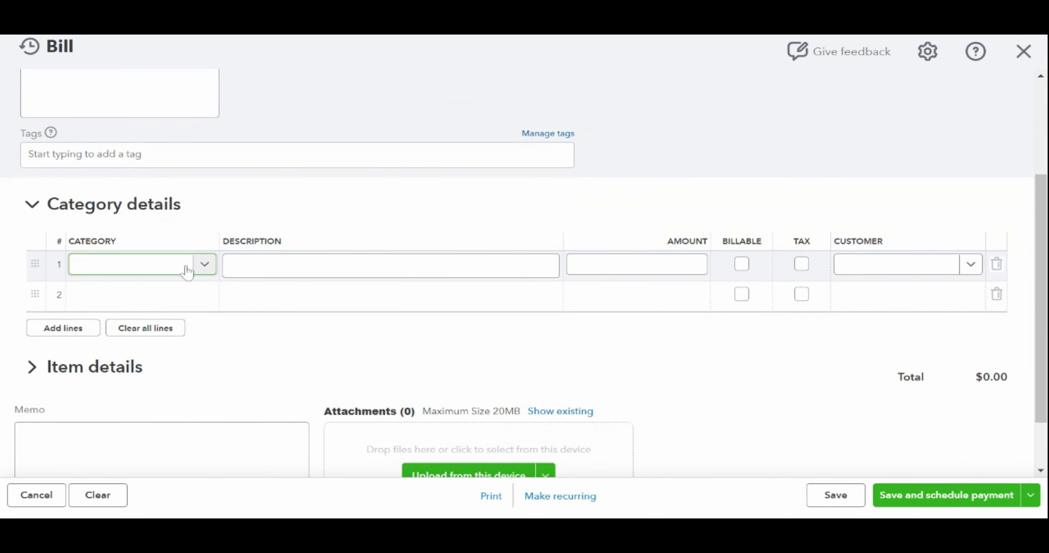
pyautogui.write('in')
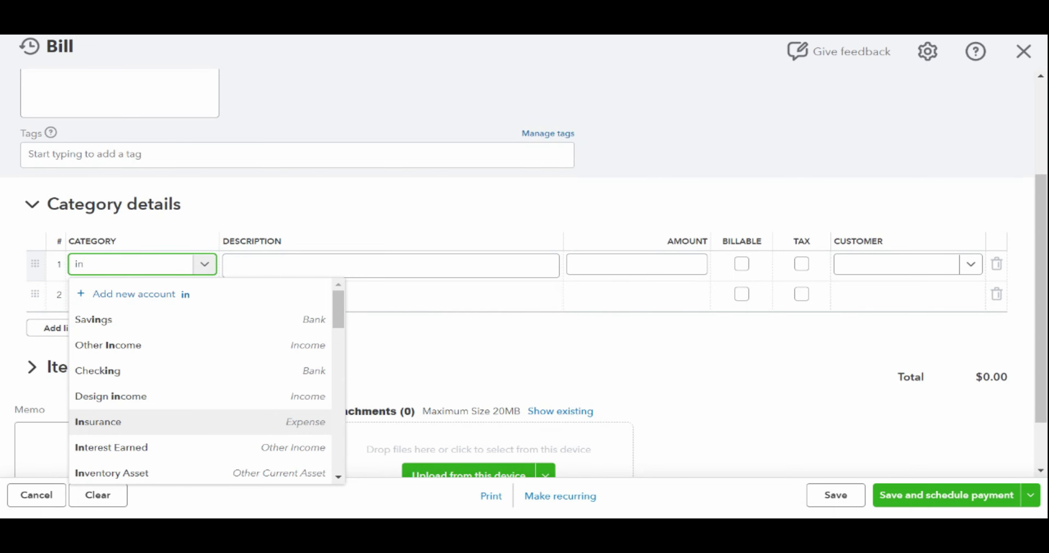
pyautogui.click(185, 427)
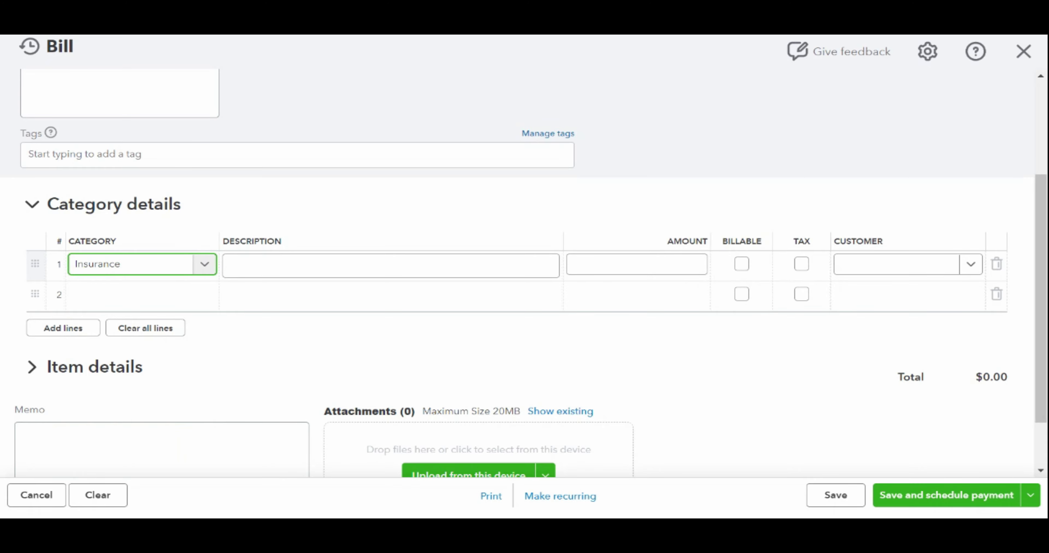
pyautogui.click(635, 265)
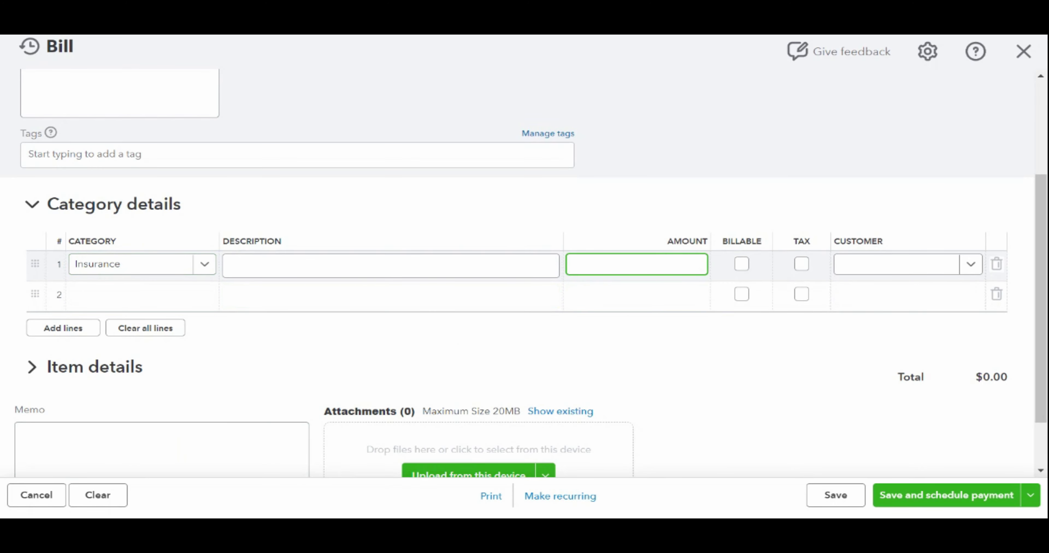
pyautogui.write('550')
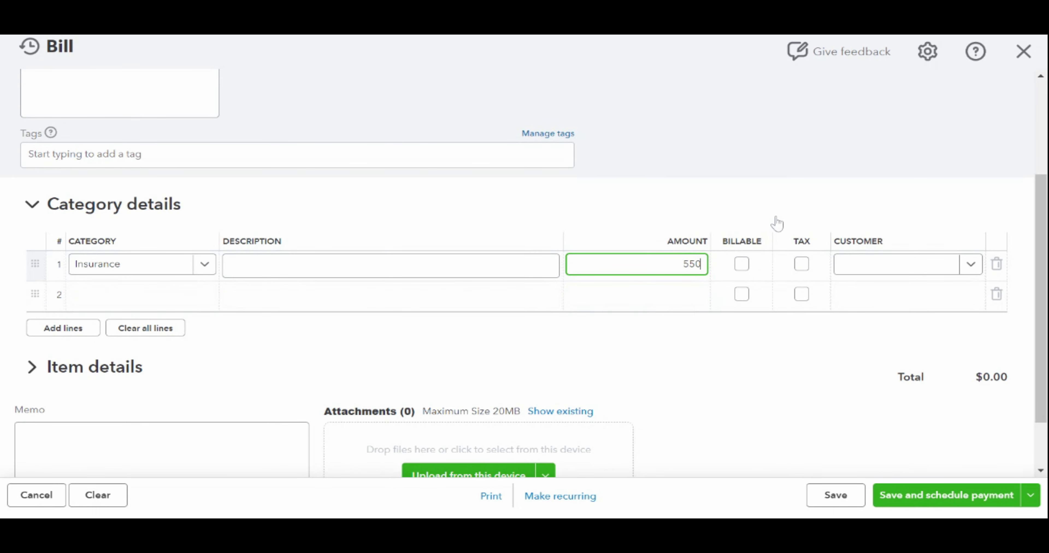
# Step: Expand the item details section, review the rest of the bill, and save and close the bill
pyautogui.click(785, 372)
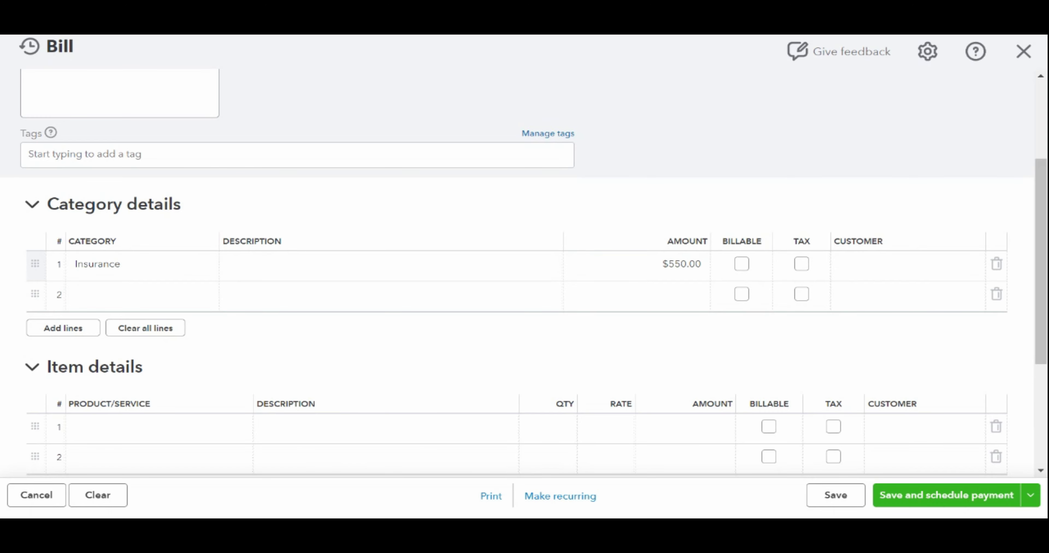
pyautogui.scroll(-2, 791, 347)
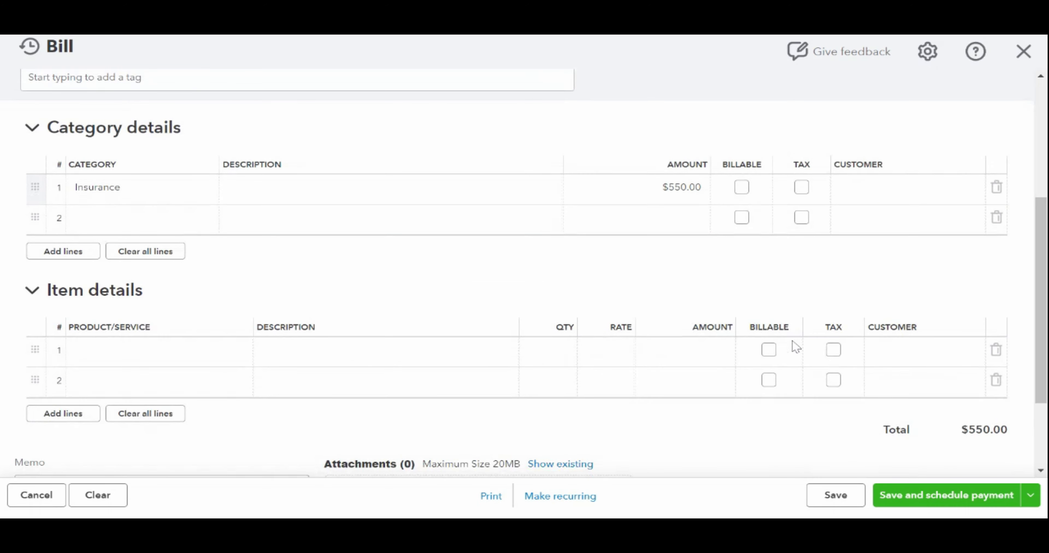
pyautogui.scroll(-2, 791, 339)
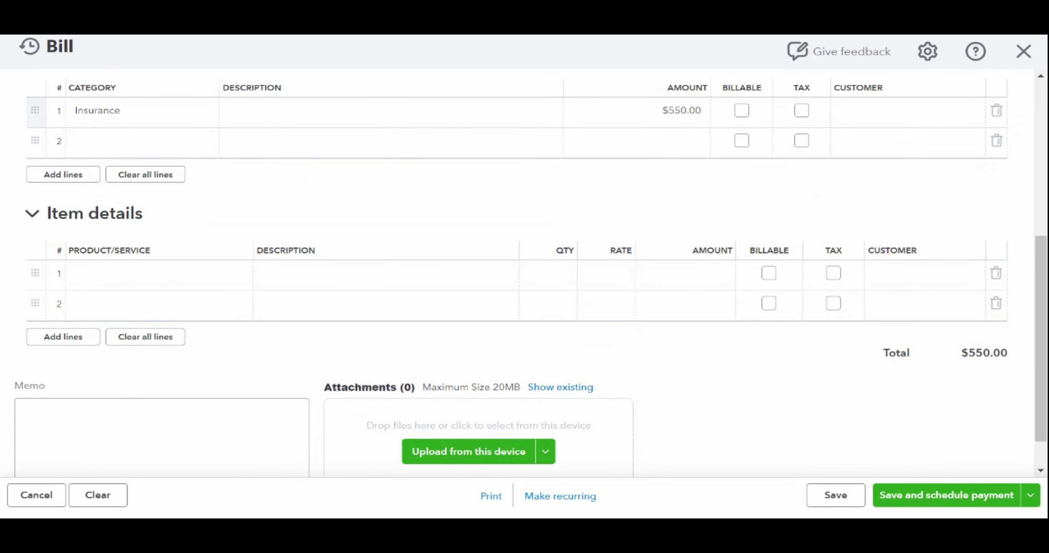
pyautogui.scroll(-2, 787, 382)
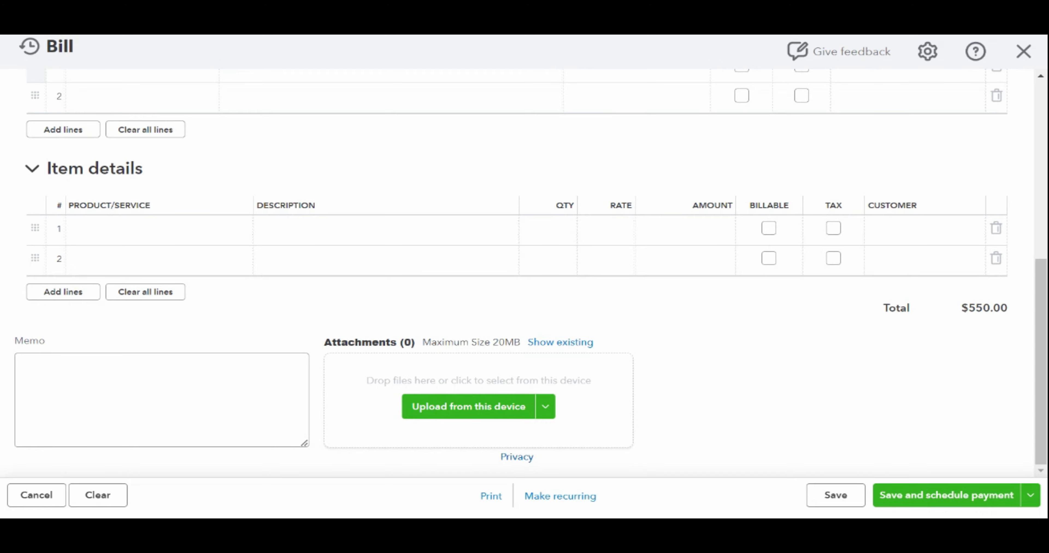
pyautogui.scroll(4, 784, 370)
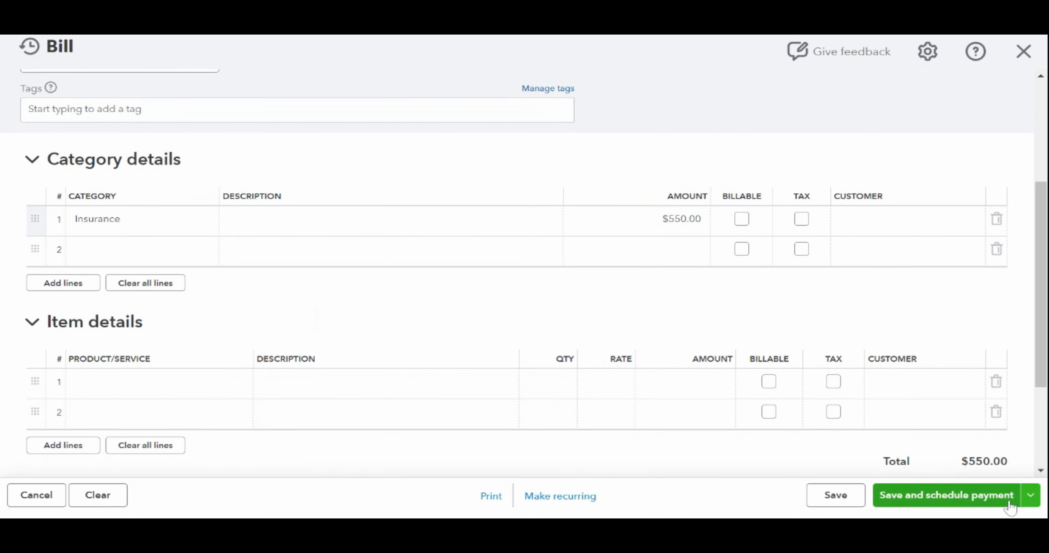
pyautogui.click(1031, 496)
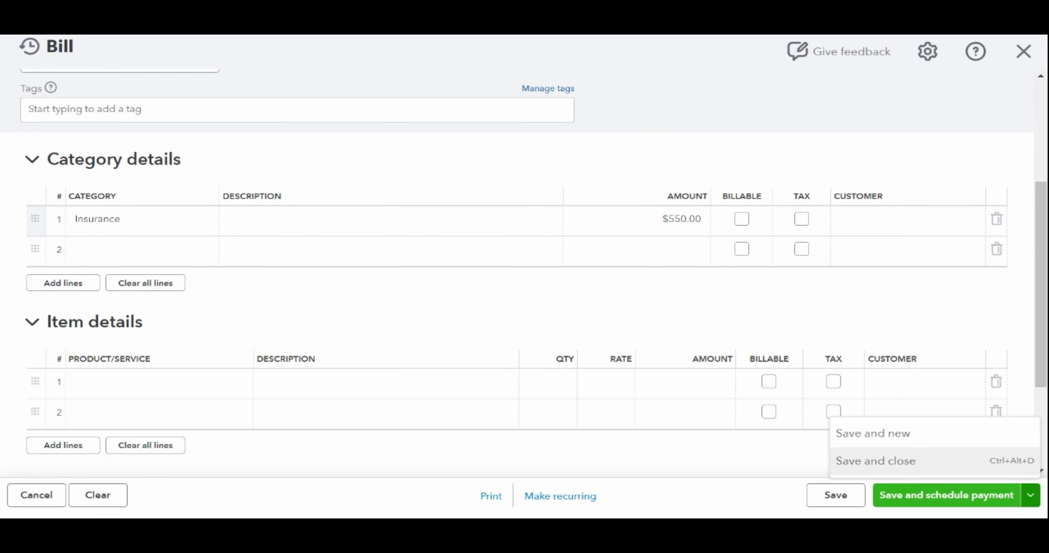
pyautogui.click(1003, 464)
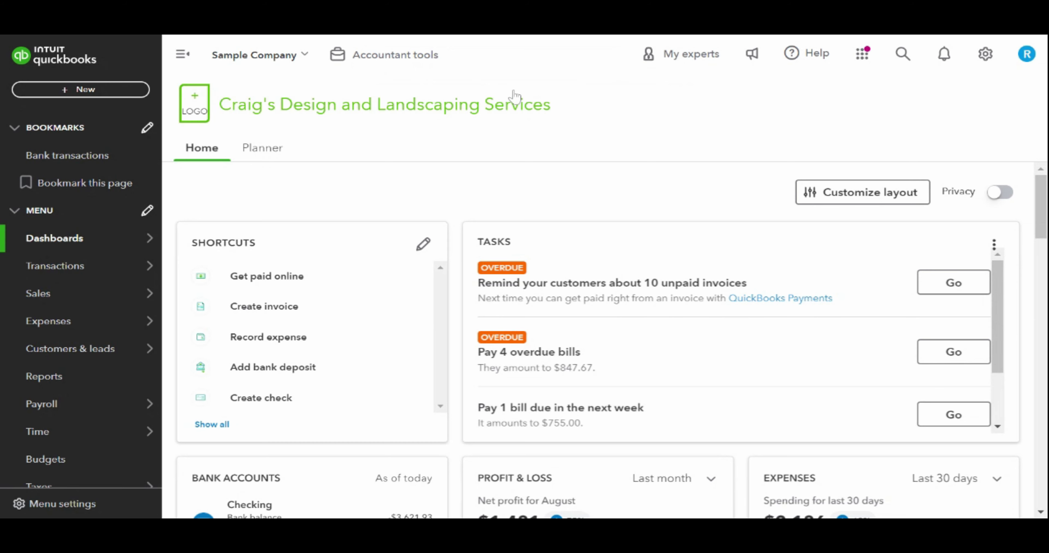
# Step: Open the bills under Expenses and show the unpaid ones
pyautogui.moveTo(93, 308)
pyautogui.moveTo(87, 326)
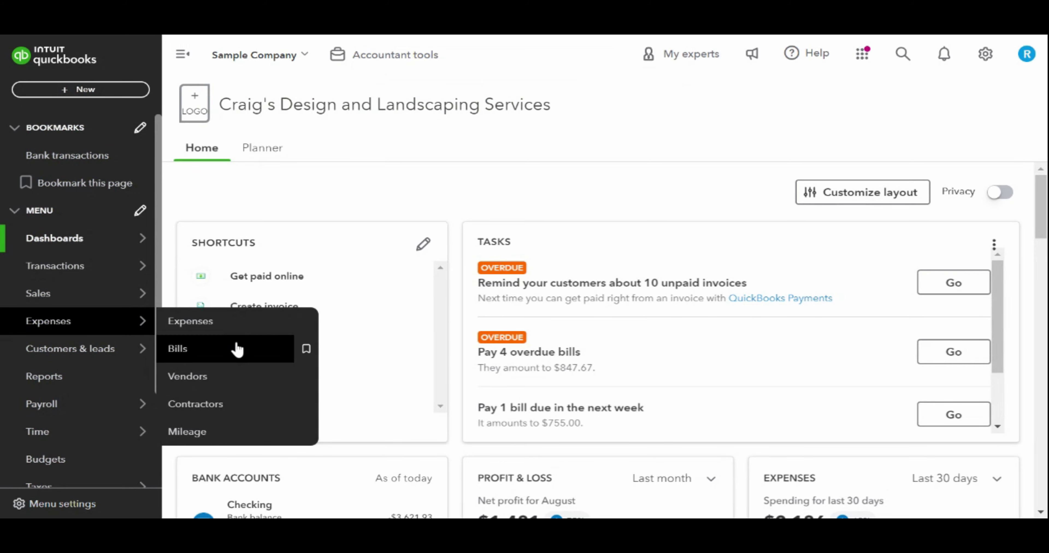
pyautogui.click(239, 352)
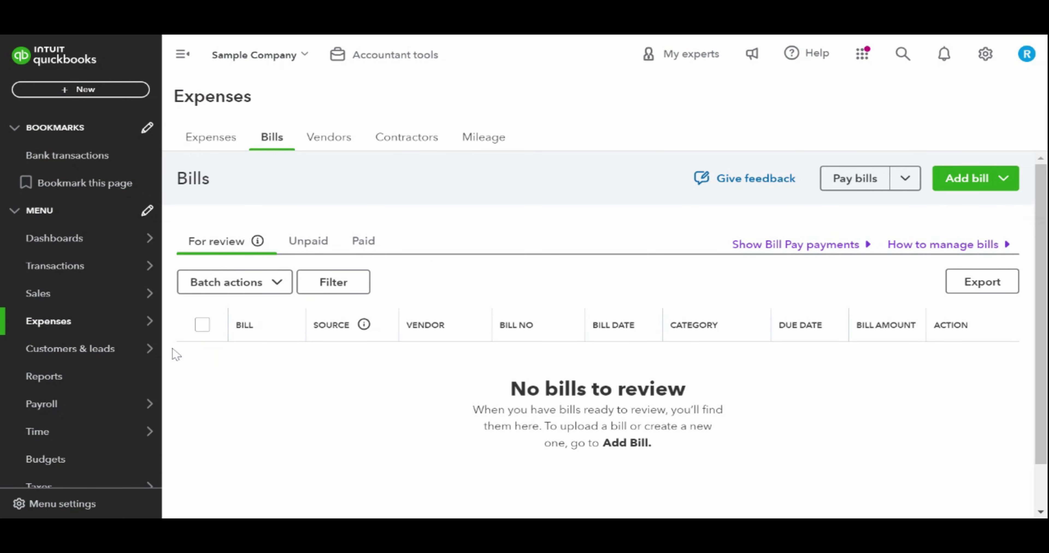
pyautogui.click(309, 243)
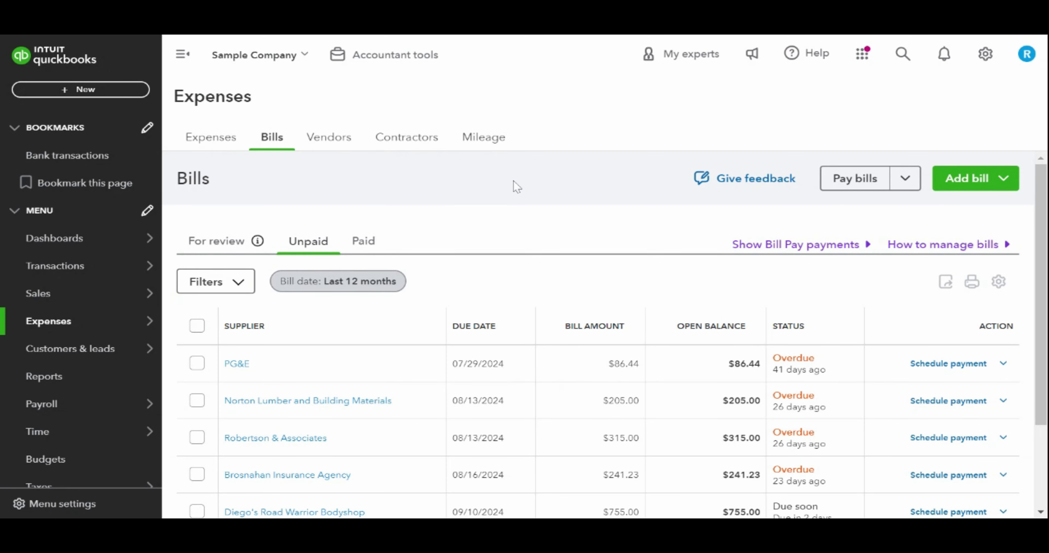
# Step: Choose to mark the unpaid Cigna Health Care bill as paid, opening its bill payment form
pyautogui.scroll(-2, 513, 181)
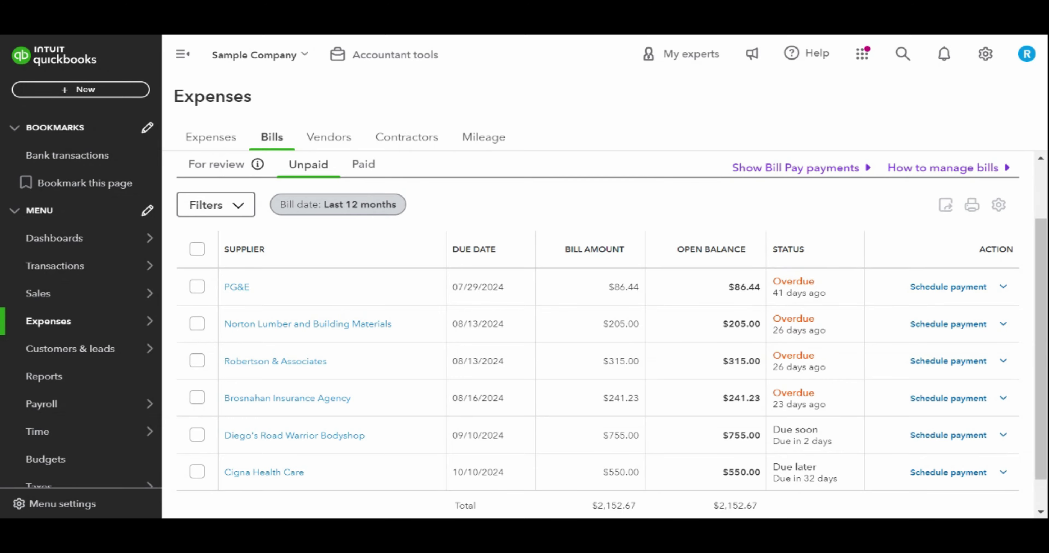
pyautogui.scroll(-1, 878, 218)
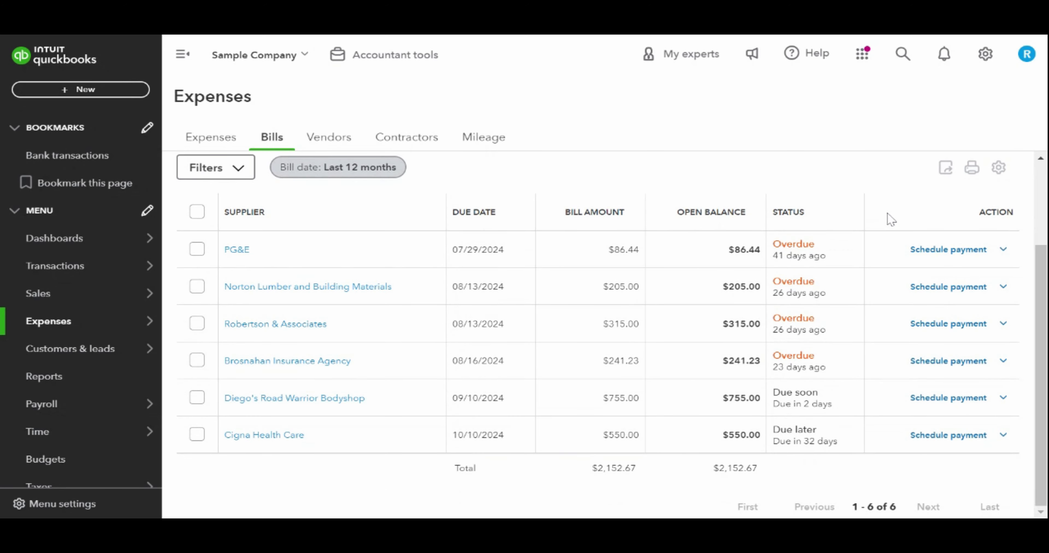
pyautogui.click(1004, 436)
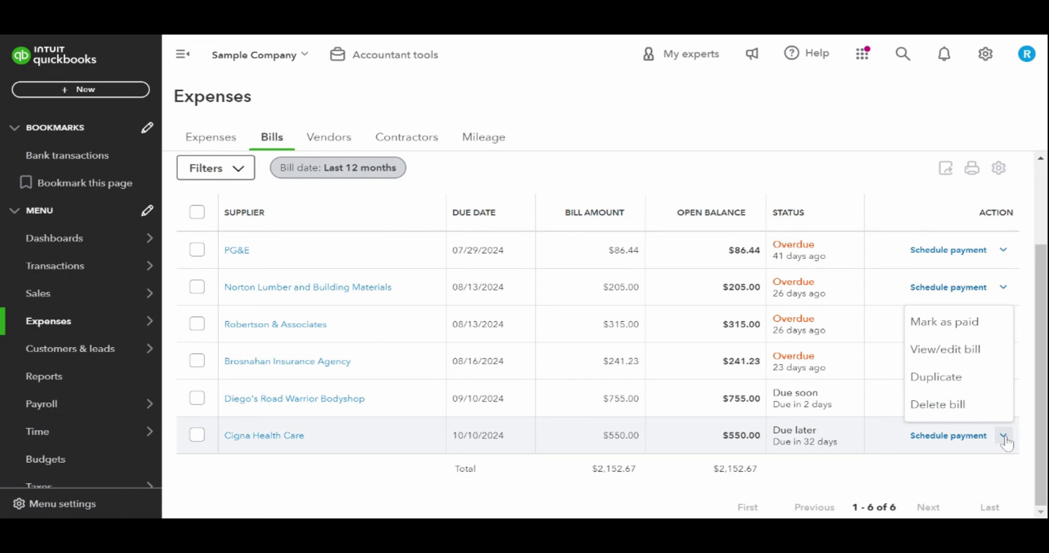
pyautogui.click(975, 325)
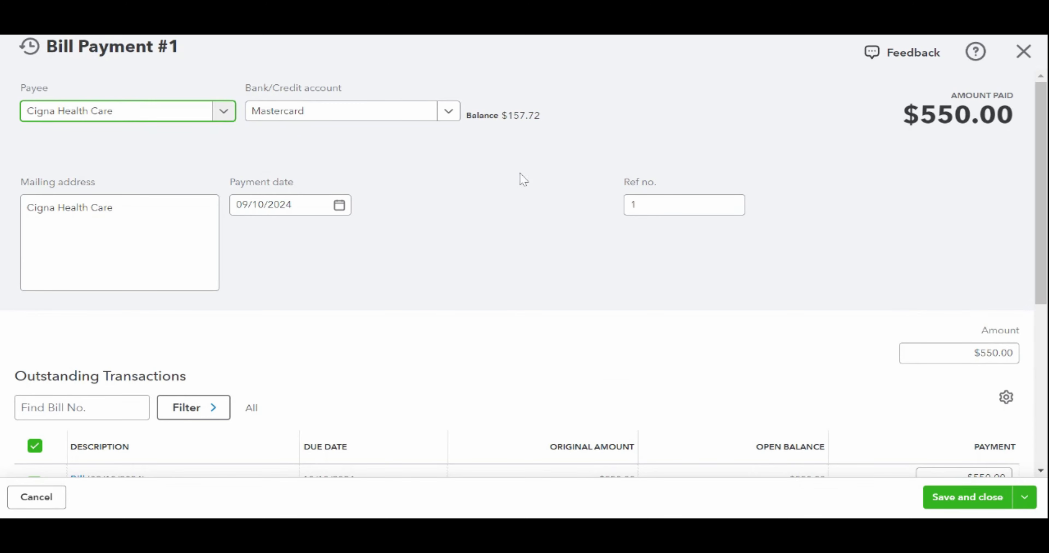
# Step: Set the bill payment's account to Checking, review the outstanding transaction, and save and close the payment
pyautogui.click(449, 111)
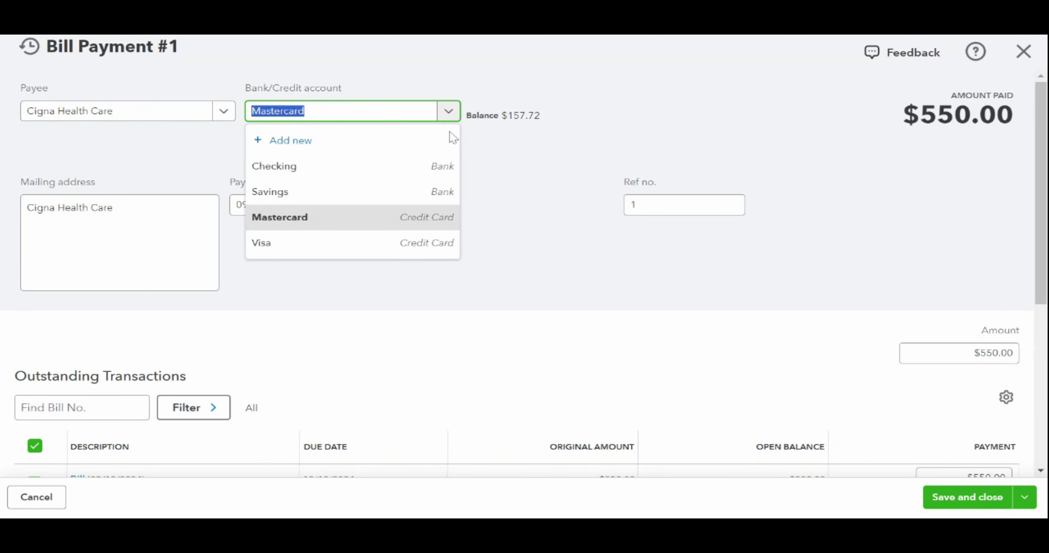
pyautogui.click(443, 165)
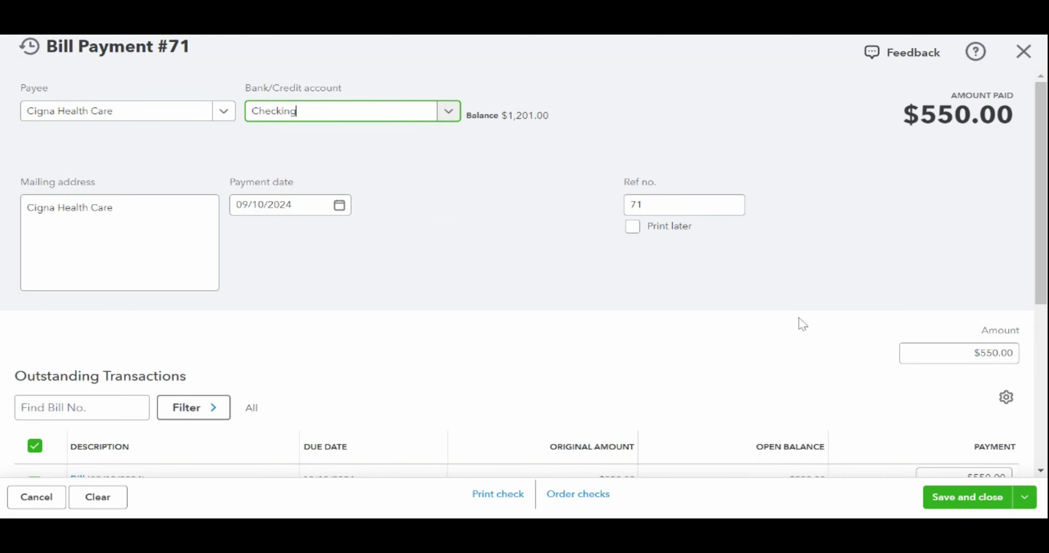
pyautogui.scroll(-2, 802, 325)
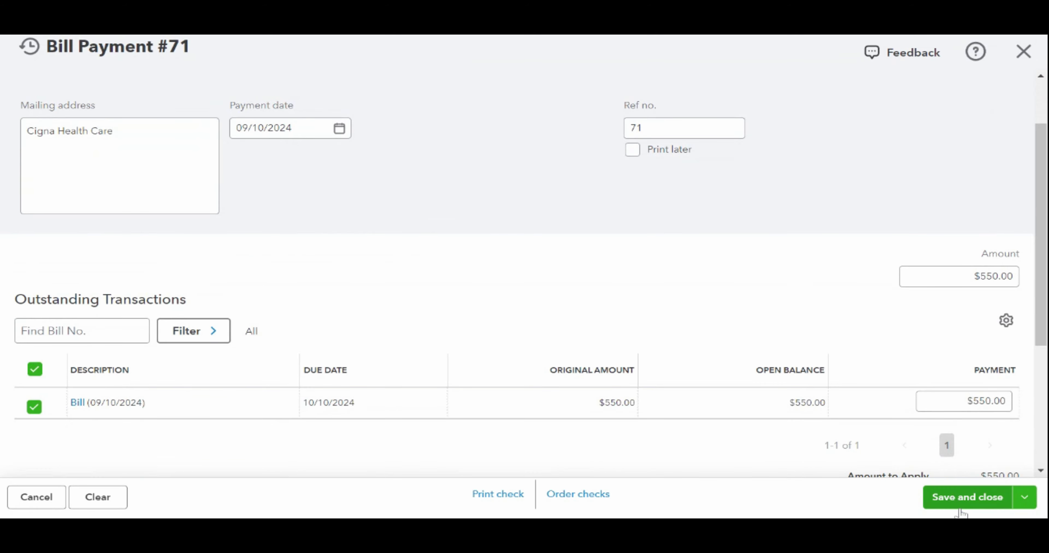
pyautogui.scroll(-1, 878, 292)
pyautogui.scroll(-1, 880, 291)
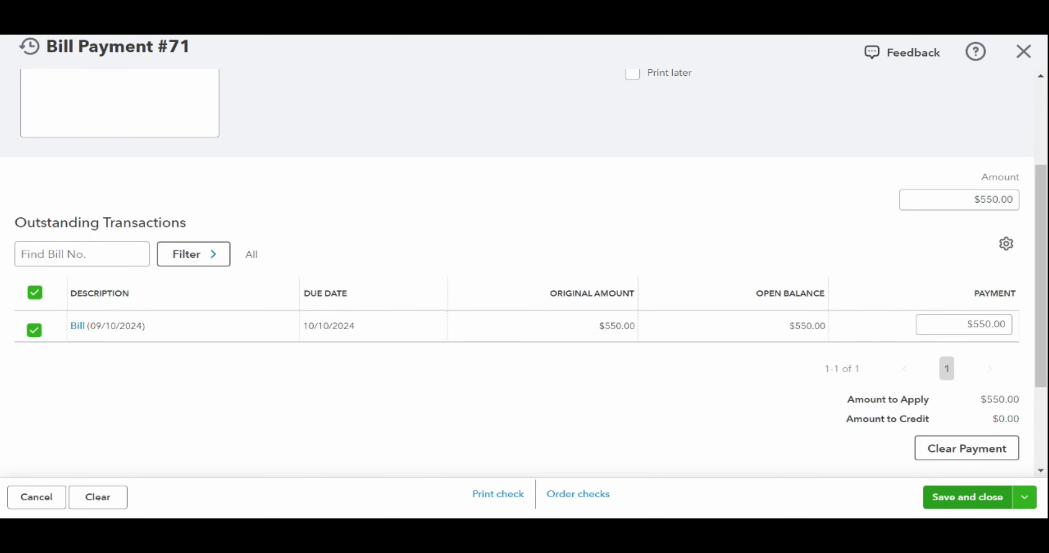
pyautogui.click(955, 497)
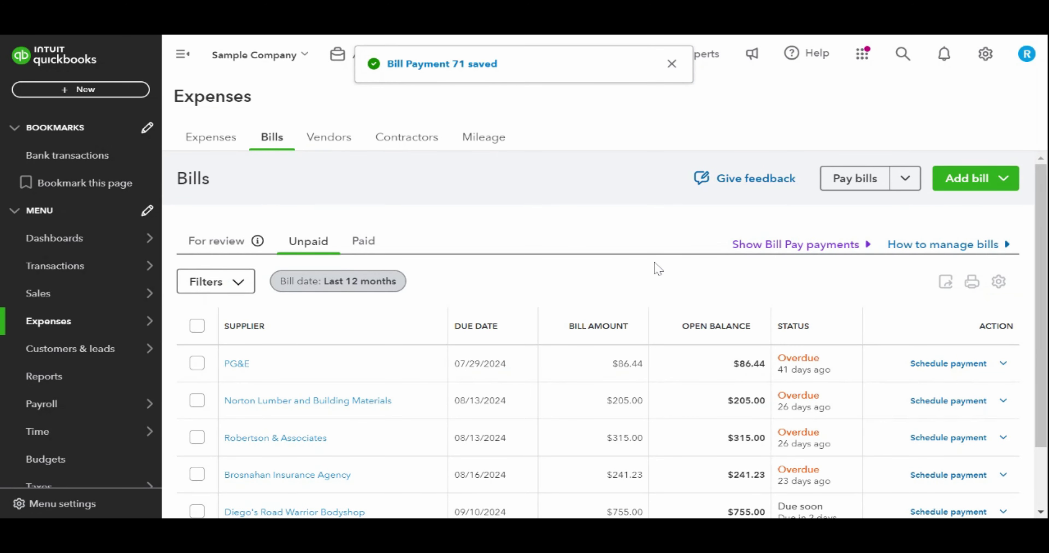
# Step: Search the vendors for "cig", open Cigna Health Care, dismiss the column tip, and review its balance summary and transaction list
pyautogui.click(329, 138)
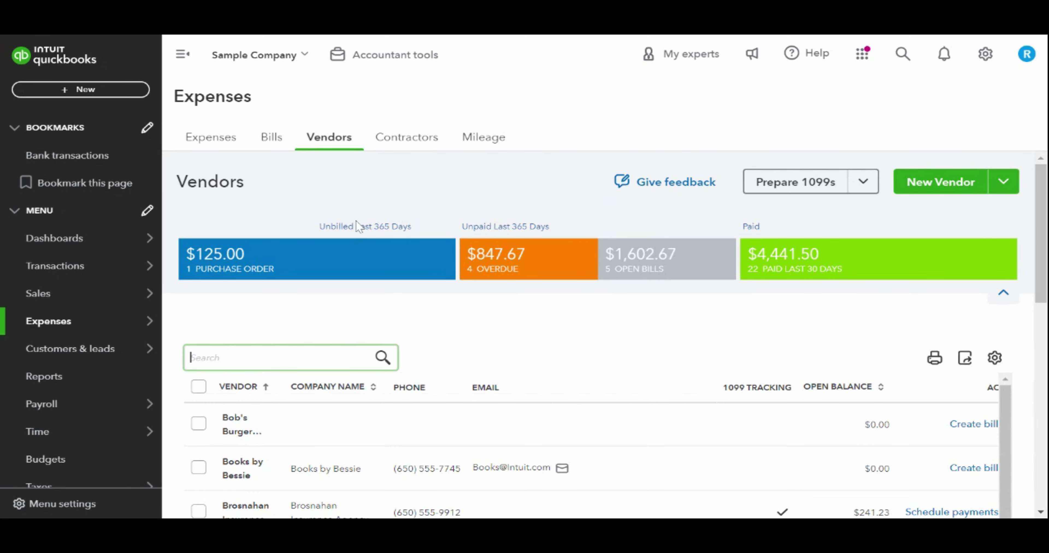
pyautogui.write('cig')
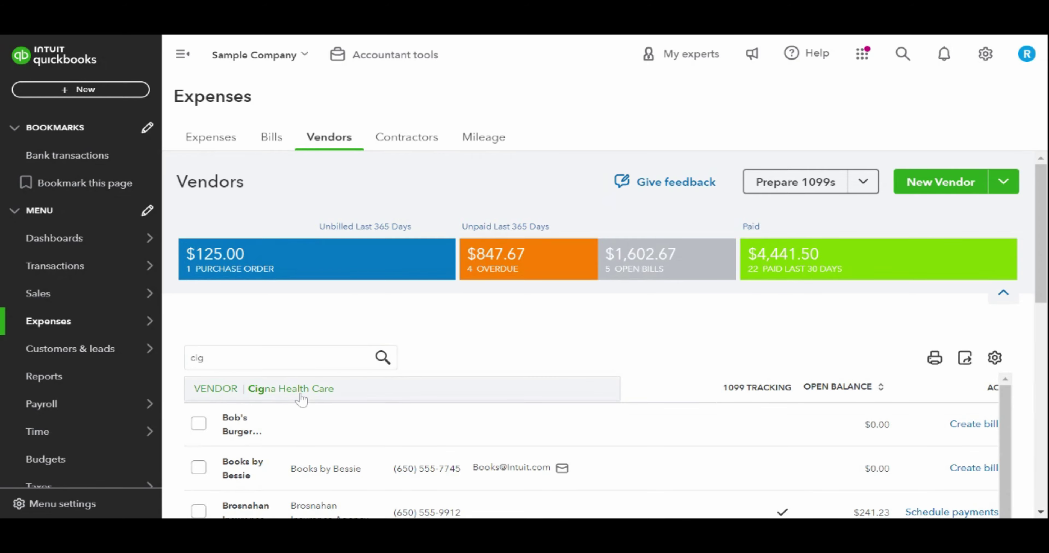
pyautogui.click(302, 400)
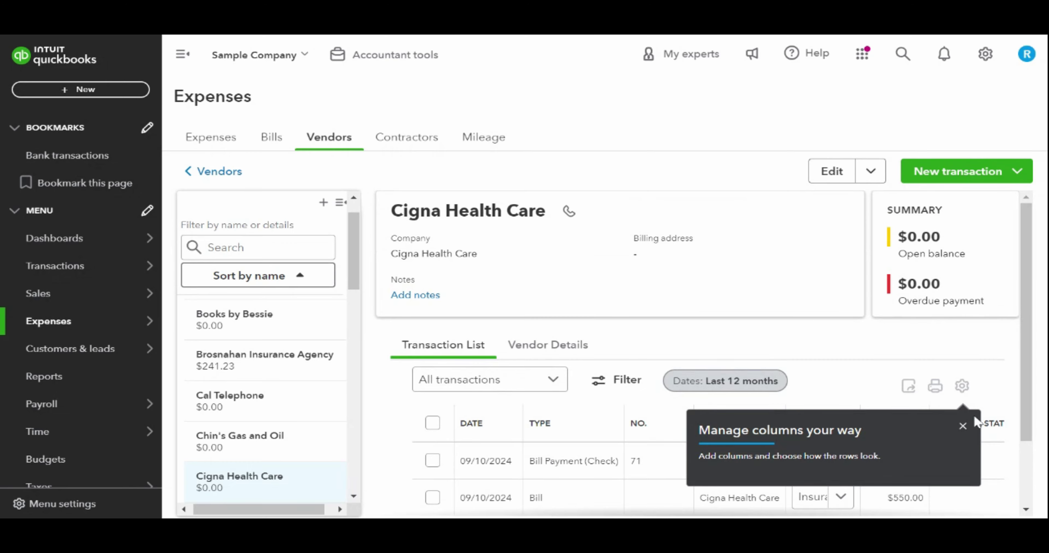
pyautogui.click(963, 426)
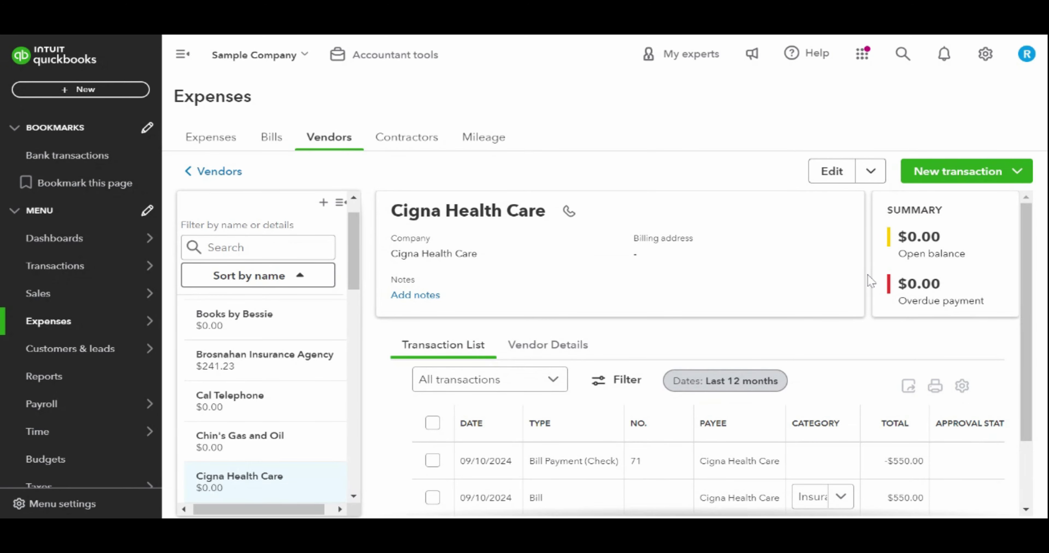
pyautogui.scroll(-2, 869, 281)
pyautogui.scroll(2, 868, 281)
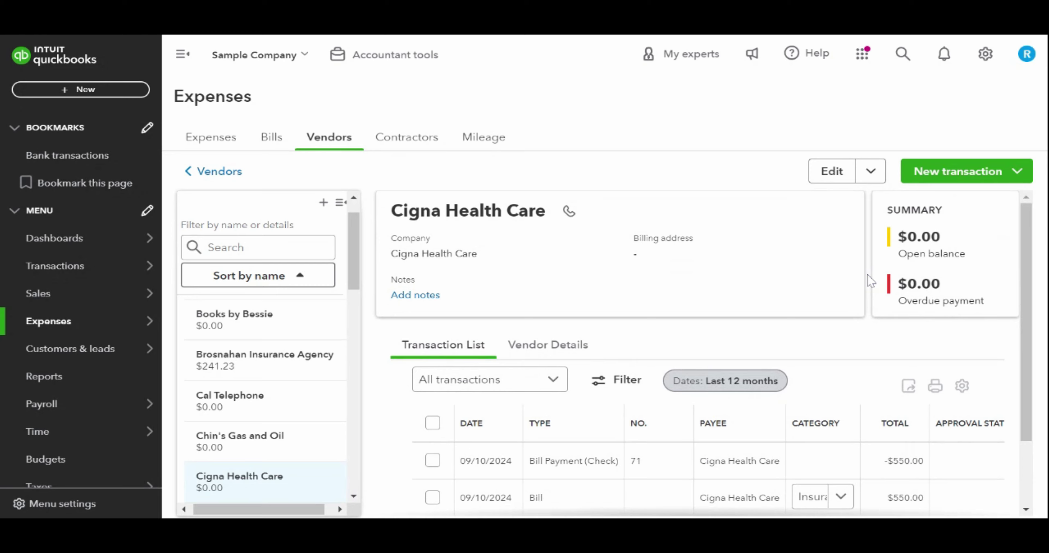